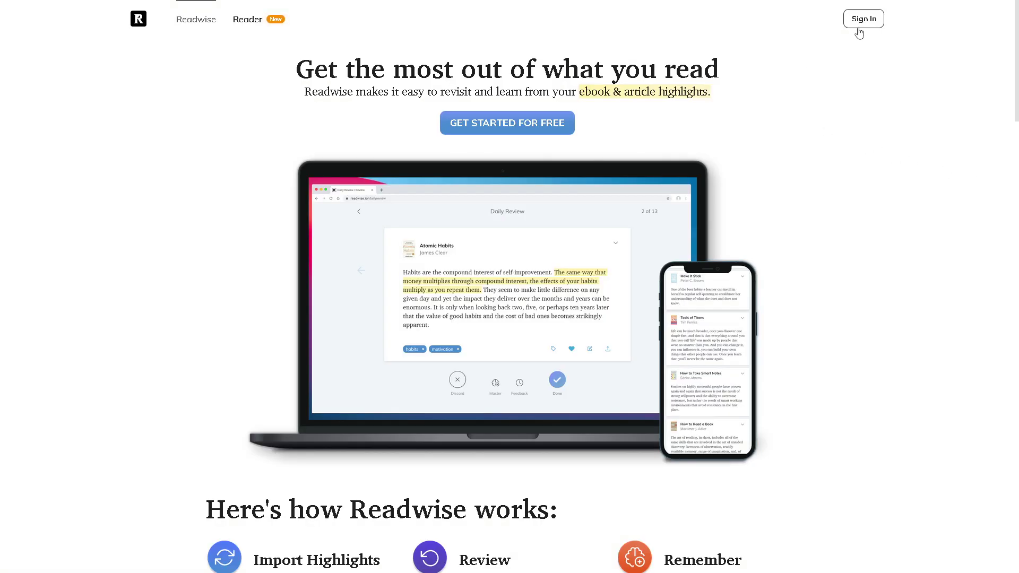
Start a free Readwise account using the Sign up with Email option.
{"action": "left_click", "coordinate": [863, 22]}
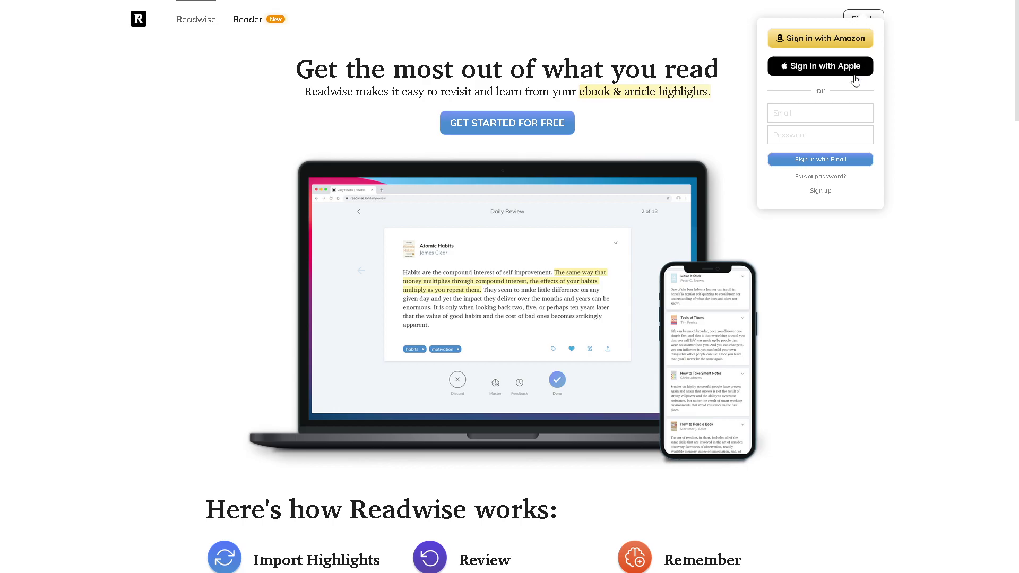
{"action": "scroll", "coordinate": [286, 427], "scroll_direction": "down", "scroll_amount": 9}
{"action": "scroll", "coordinate": [285, 427], "scroll_direction": "down", "scroll_amount": 10}
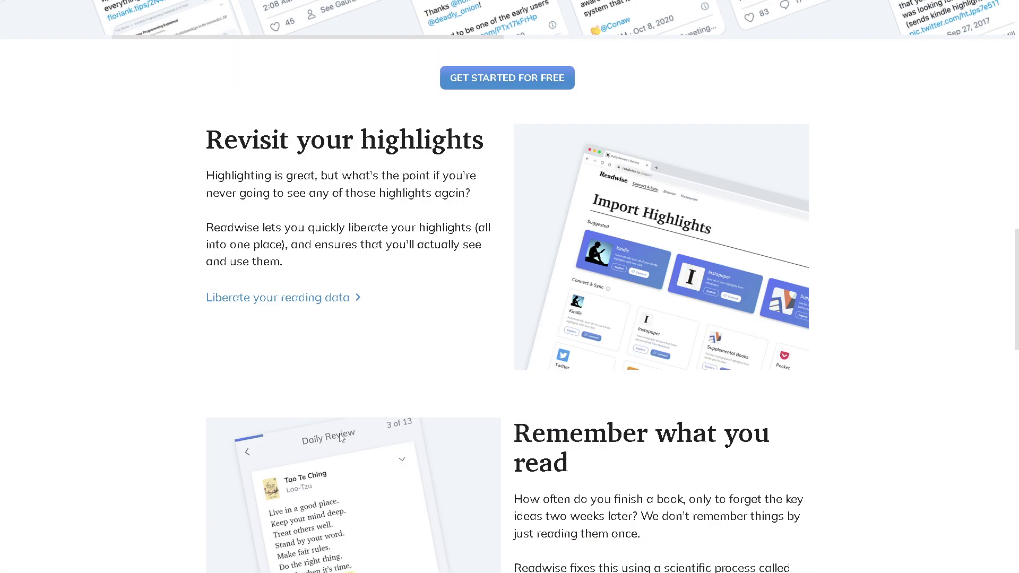
{"action": "scroll", "coordinate": [432, 325], "scroll_direction": "up", "scroll_amount": 3}
{"action": "left_click", "coordinate": [482, 191]}
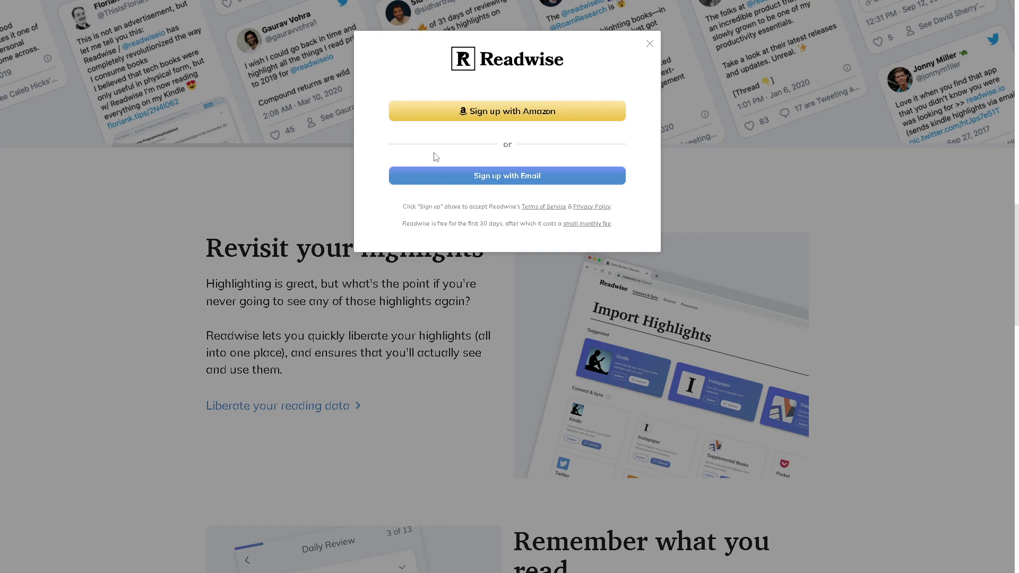
{"action": "left_click", "coordinate": [436, 176]}
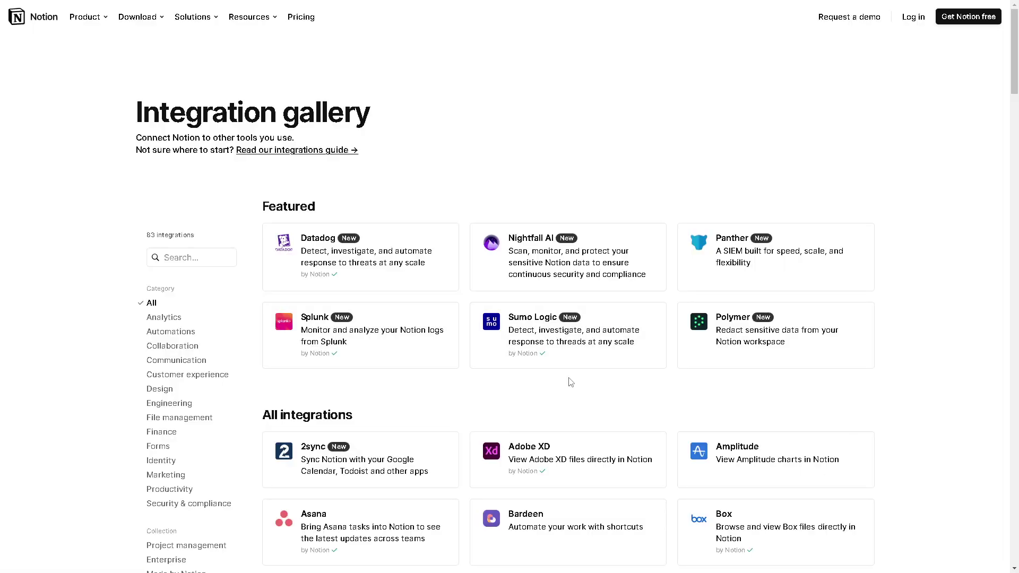
{"action": "scroll", "coordinate": [571, 383], "scroll_direction": "down", "scroll_amount": 2}
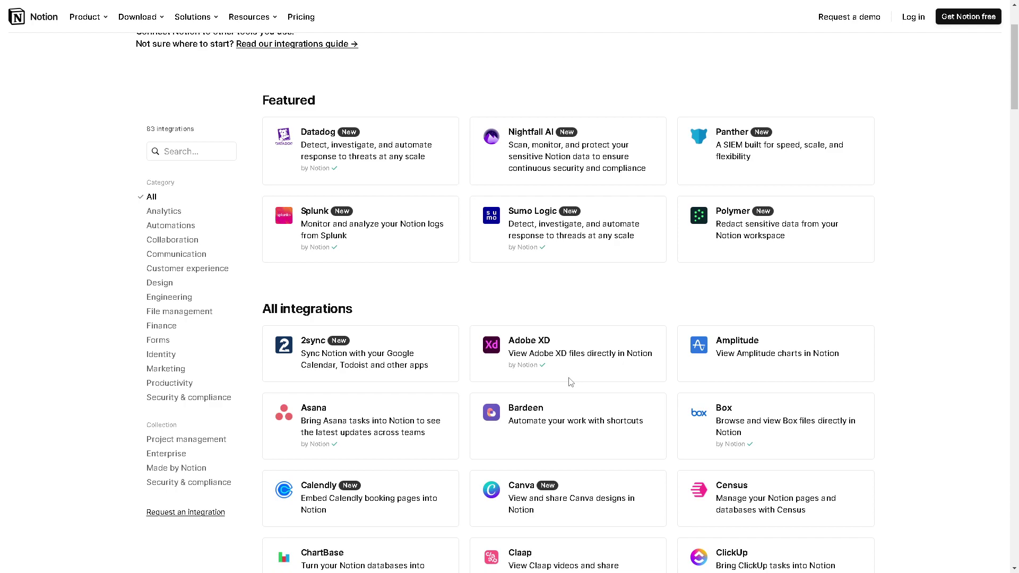
{"action": "scroll", "coordinate": [571, 382], "scroll_direction": "down", "scroll_amount": 1}
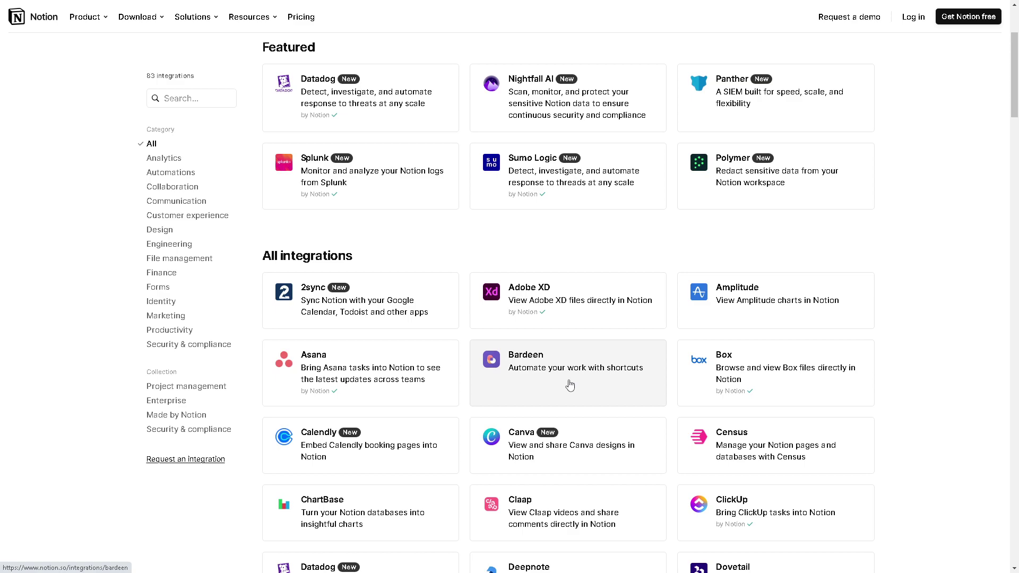
{"action": "scroll", "coordinate": [557, 387], "scroll_direction": "down", "scroll_amount": 2}
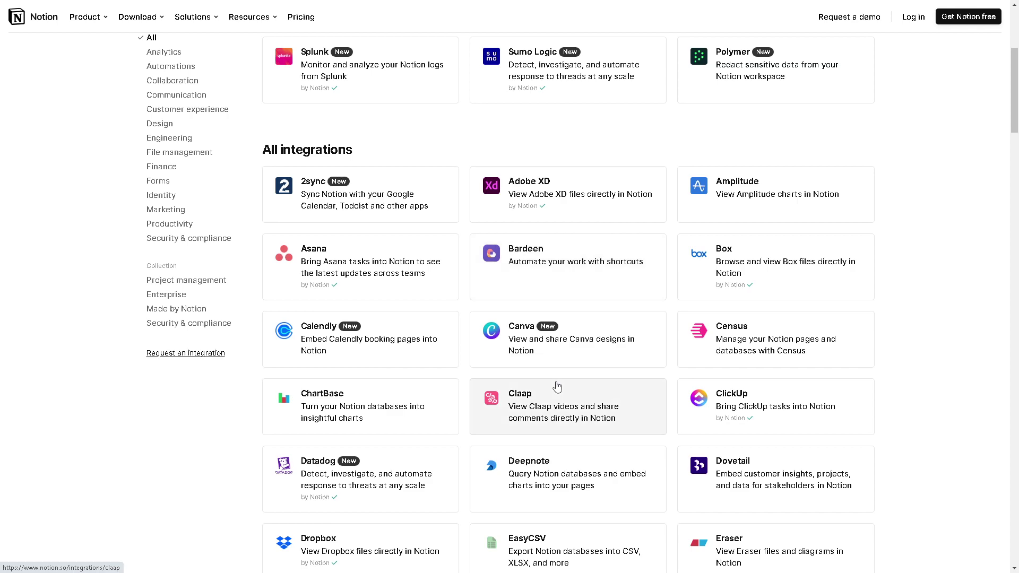
{"action": "scroll", "coordinate": [545, 392], "scroll_direction": "down", "scroll_amount": 2}
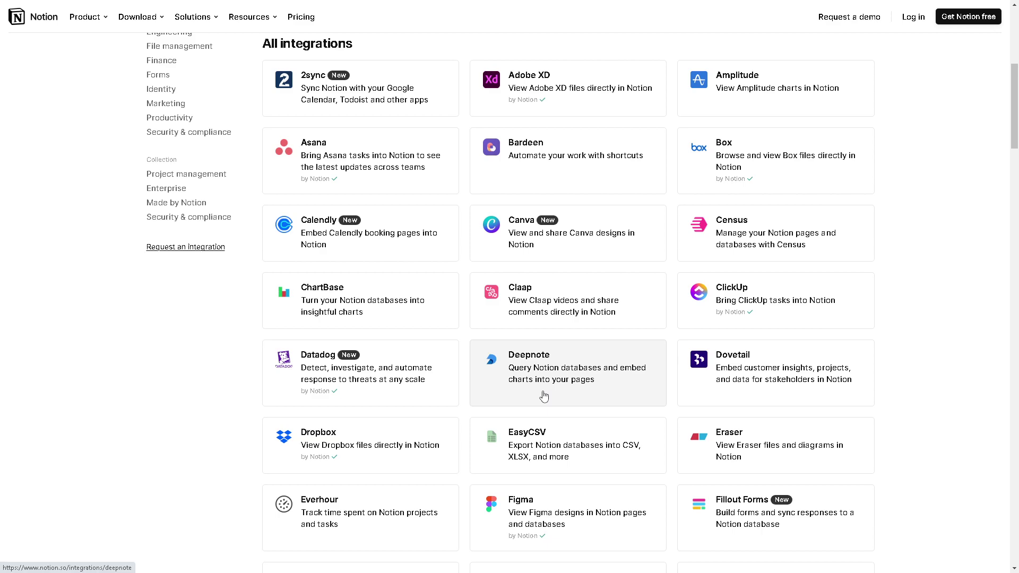
{"action": "scroll", "coordinate": [544, 395], "scroll_direction": "down", "scroll_amount": 2}
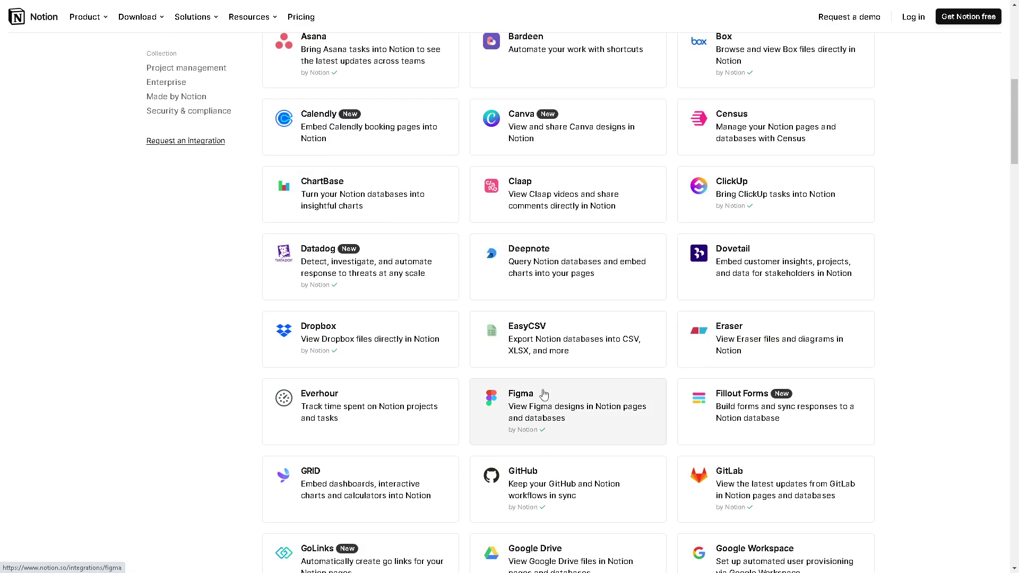
{"action": "scroll", "coordinate": [529, 398], "scroll_direction": "down", "scroll_amount": 2}
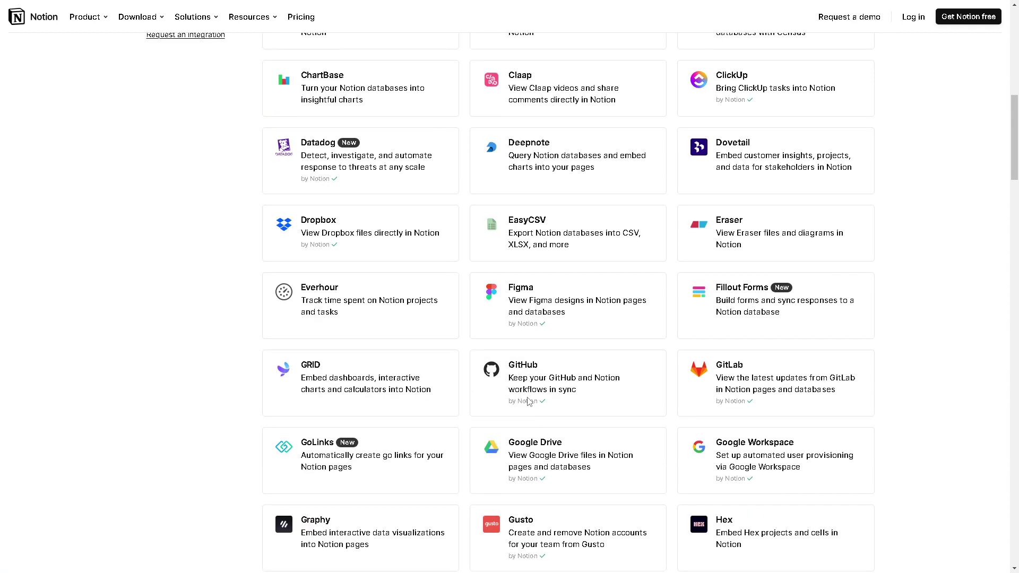
{"action": "scroll", "coordinate": [529, 402], "scroll_direction": "down", "scroll_amount": 1}
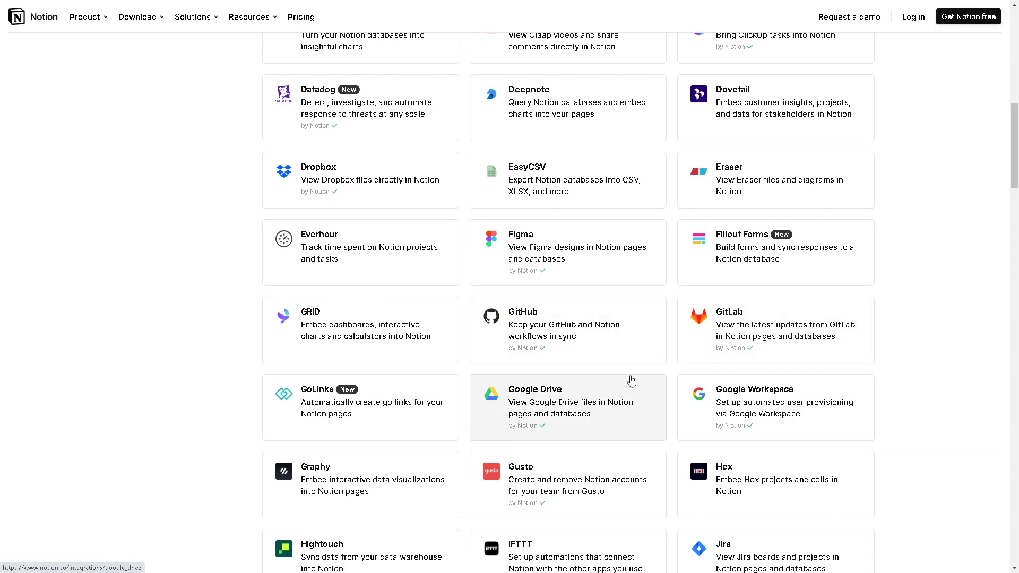
{"action": "scroll", "coordinate": [632, 380], "scroll_direction": "down", "scroll_amount": 2}
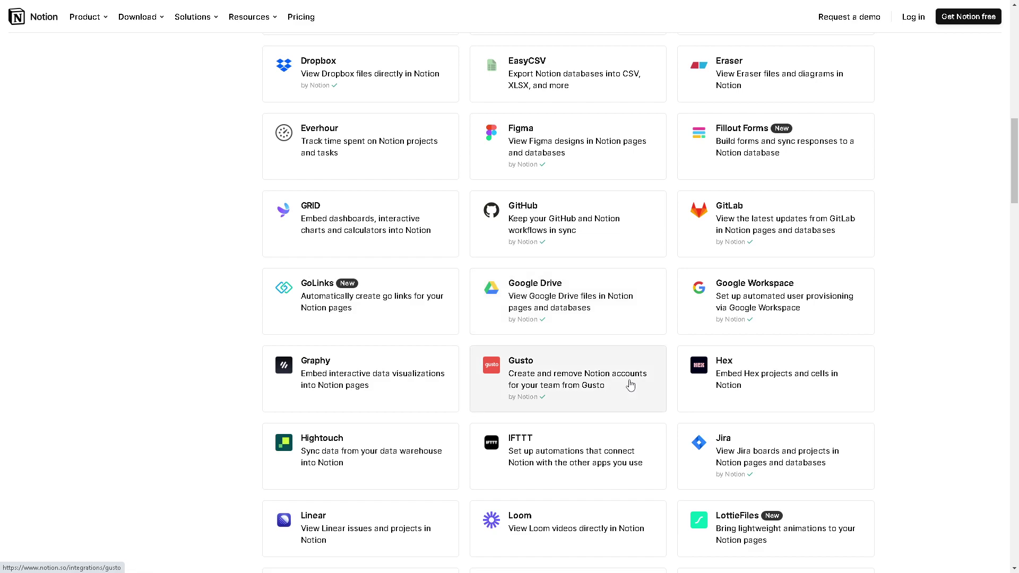
{"action": "scroll", "coordinate": [631, 385], "scroll_direction": "down", "scroll_amount": 1}
{"action": "scroll", "coordinate": [631, 385], "scroll_direction": "down", "scroll_amount": 2}
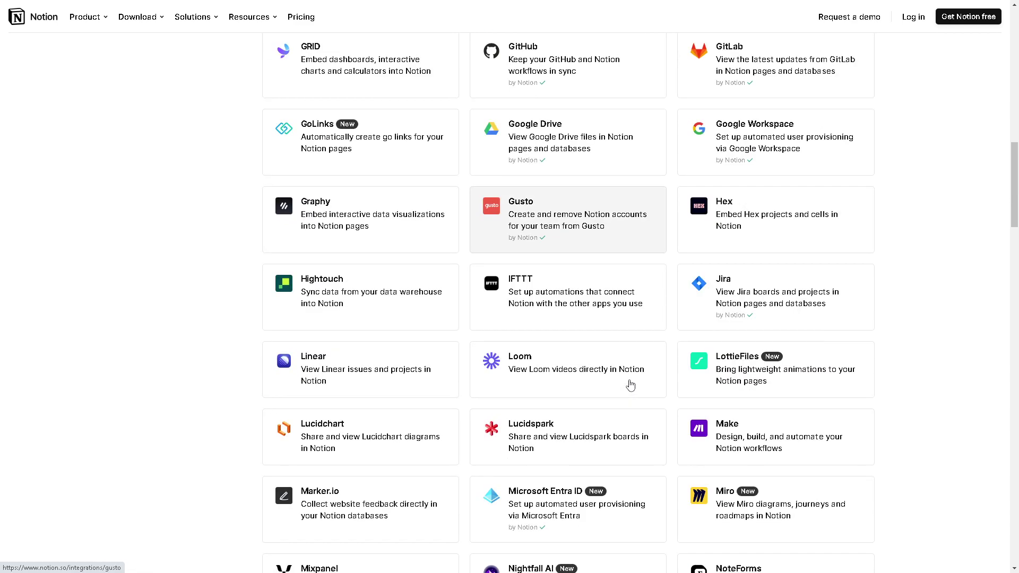
{"action": "scroll", "coordinate": [630, 385], "scroll_direction": "down", "scroll_amount": 2}
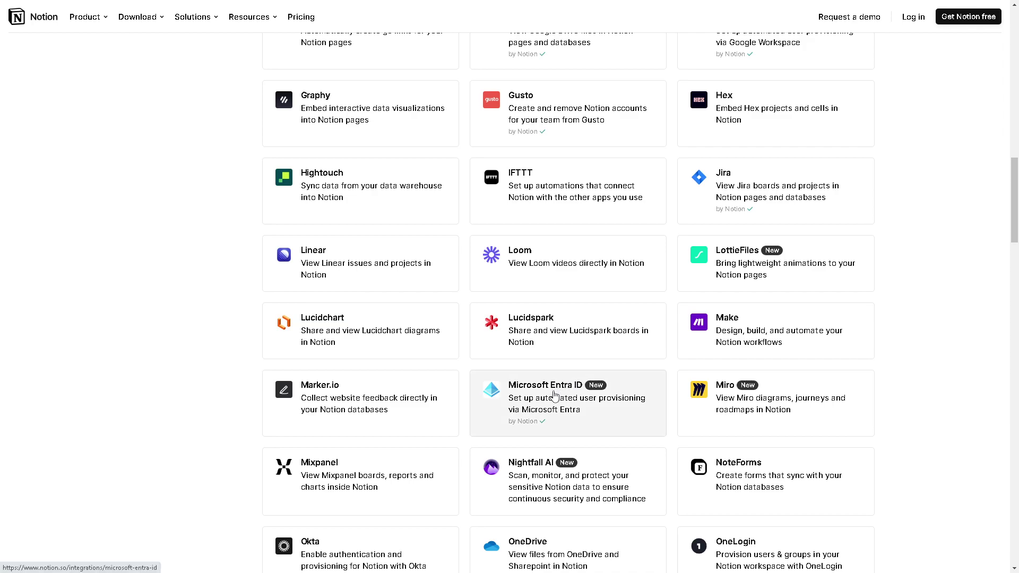
{"action": "scroll", "coordinate": [554, 396], "scroll_direction": "down", "scroll_amount": 3}
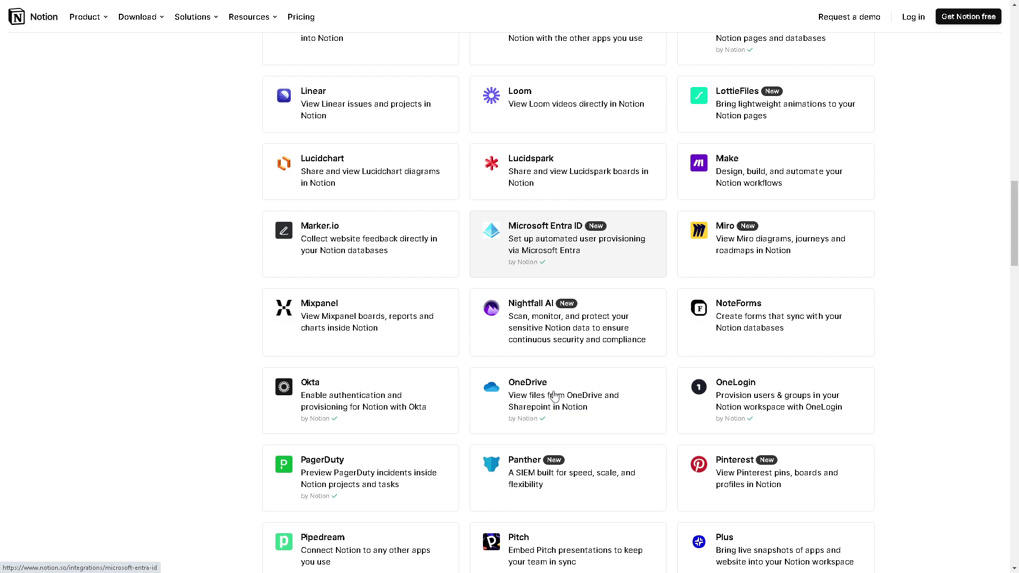
{"action": "scroll", "coordinate": [553, 396], "scroll_direction": "down", "scroll_amount": 1}
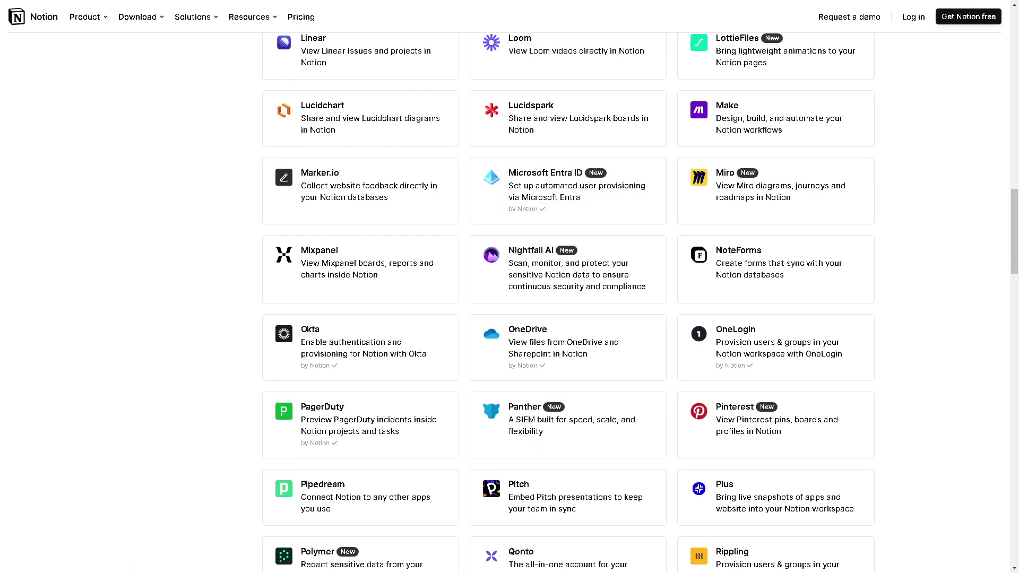
{"action": "scroll", "coordinate": [485, 339], "scroll_direction": "down", "scroll_amount": 1}
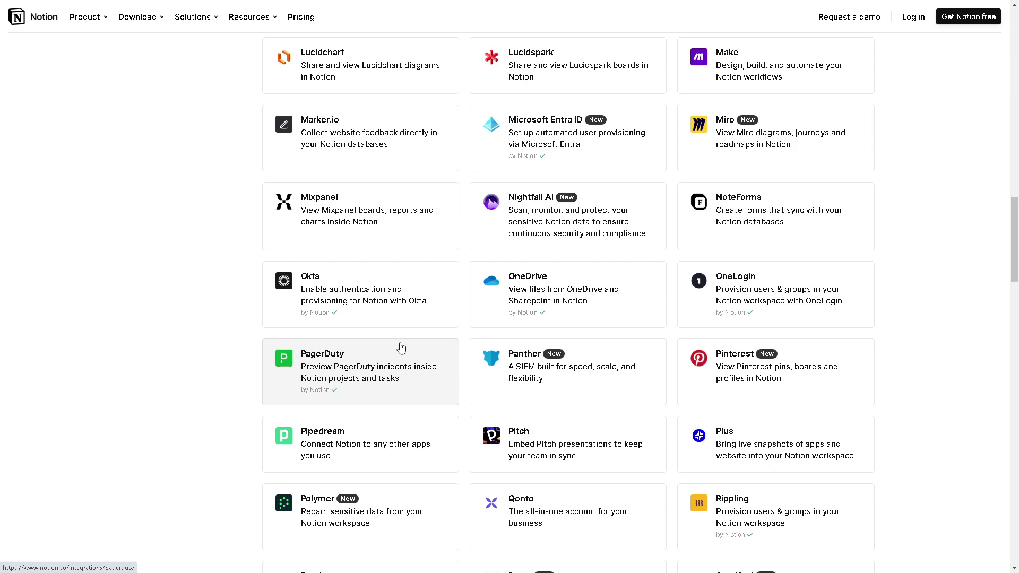
{"action": "scroll", "coordinate": [424, 352], "scroll_direction": "down", "scroll_amount": 2}
{"action": "scroll", "coordinate": [426, 353], "scroll_direction": "down", "scroll_amount": 2}
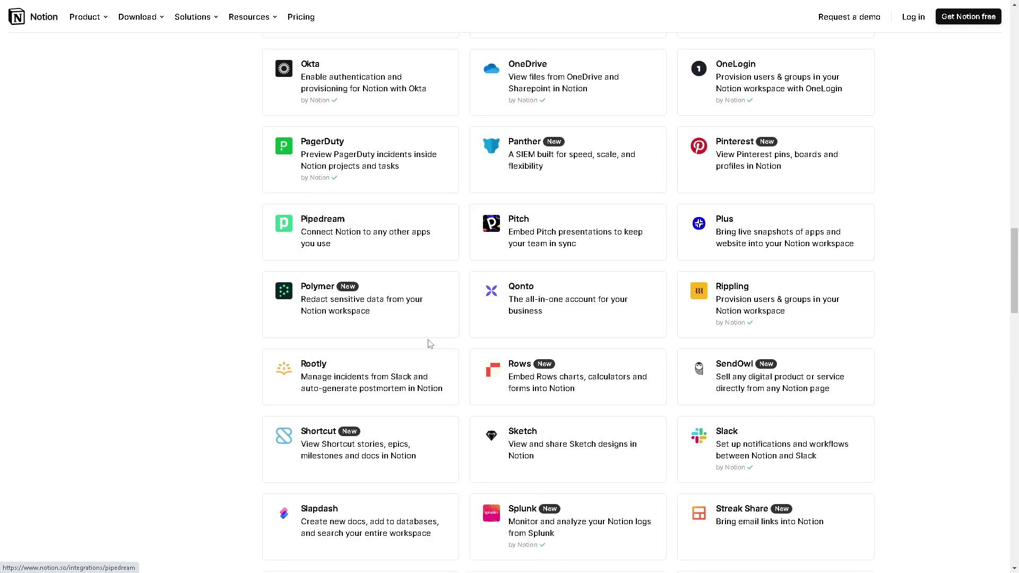
{"action": "scroll", "coordinate": [427, 337], "scroll_direction": "down", "scroll_amount": 4}
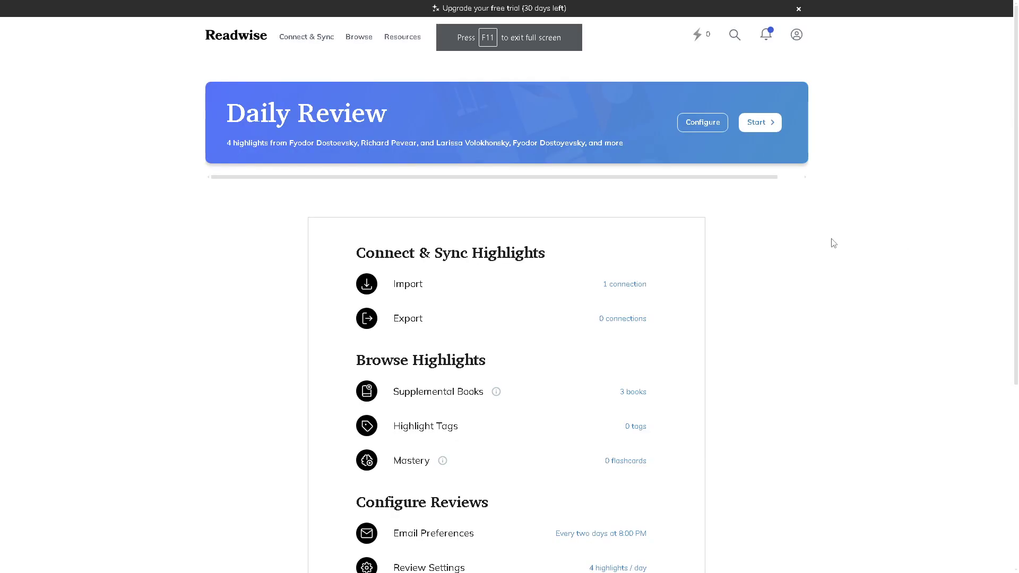
From Readwise's Connect & Sync > Export Highlights page, start connecting Notion as the sync target.
{"action": "left_click", "coordinate": [307, 41]}
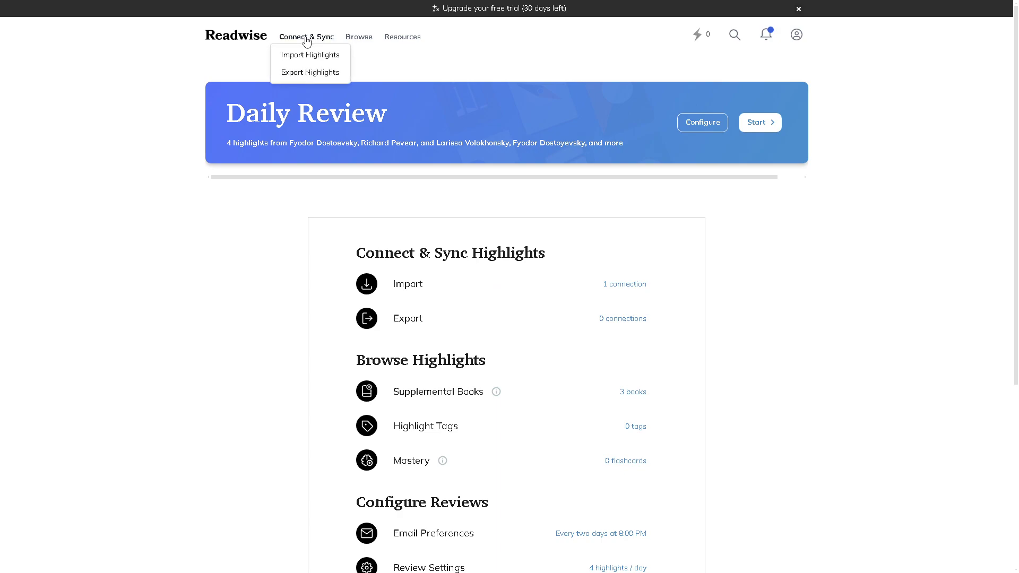
{"action": "left_click", "coordinate": [302, 74]}
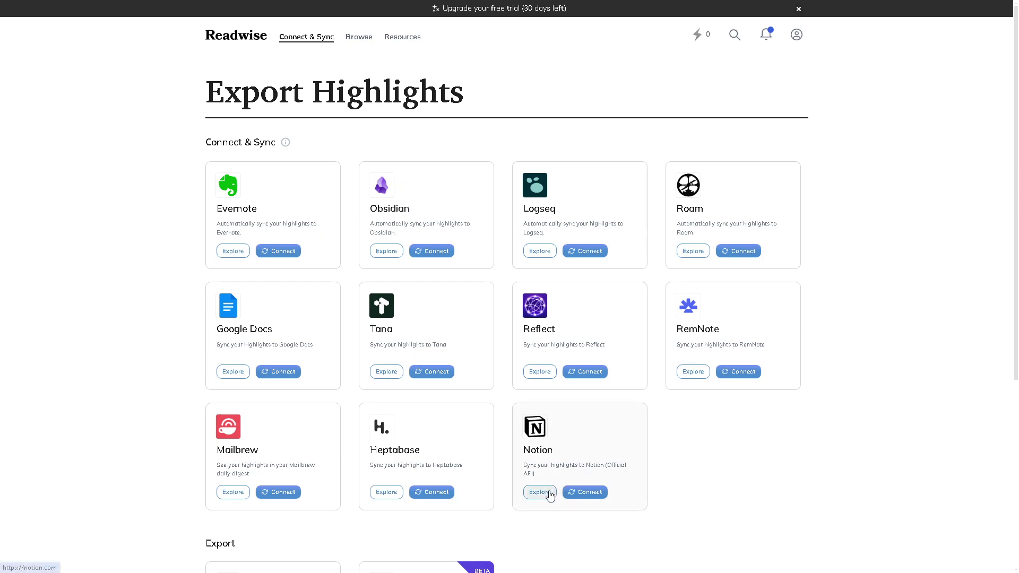
{"action": "left_click", "coordinate": [587, 496]}
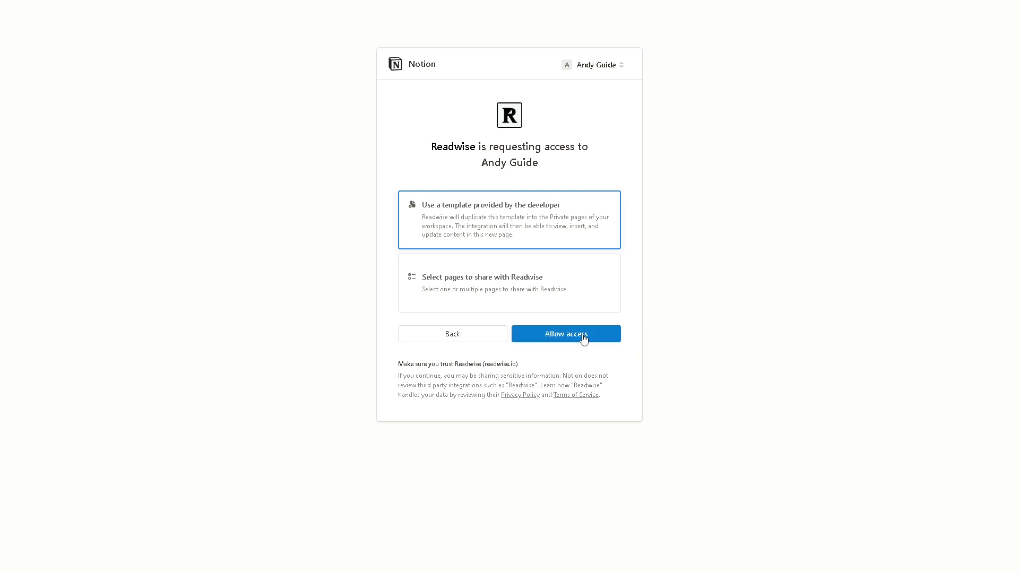
Share the teamspace pages plus the PRIVATE pages with Readwise.
{"action": "left_click", "coordinate": [425, 281]}
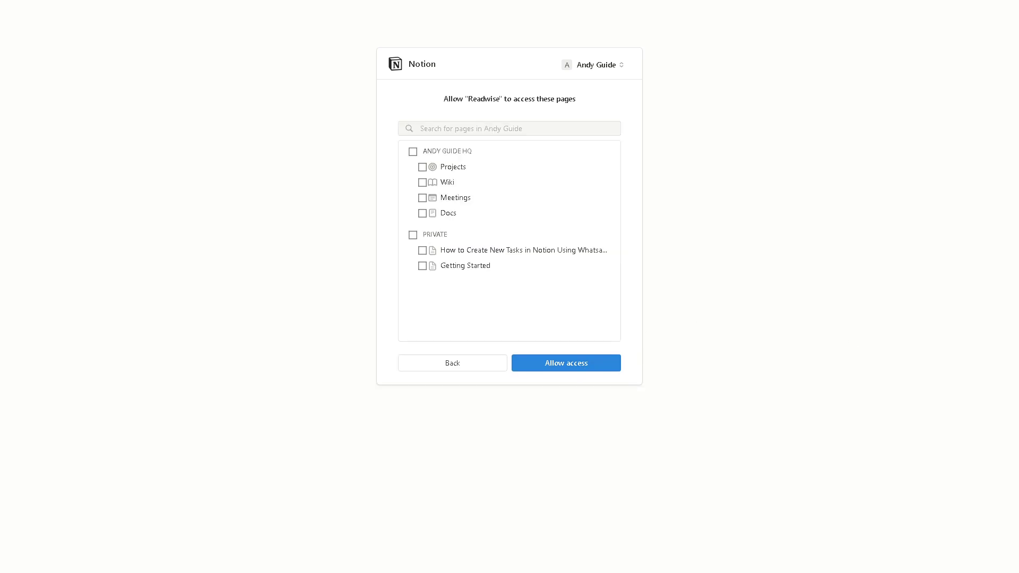
{"action": "left_click", "coordinate": [413, 153]}
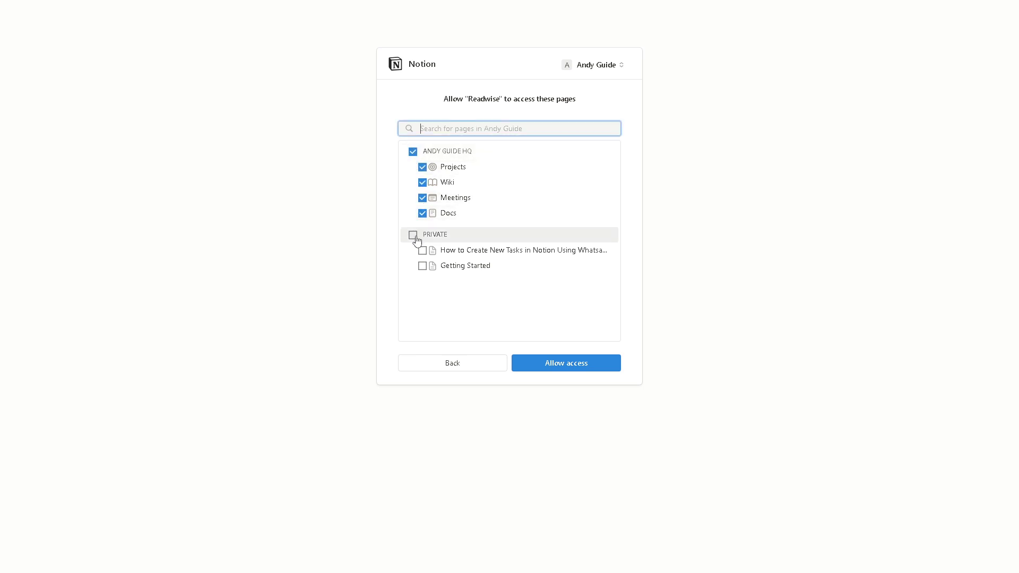
{"action": "left_click", "coordinate": [414, 236]}
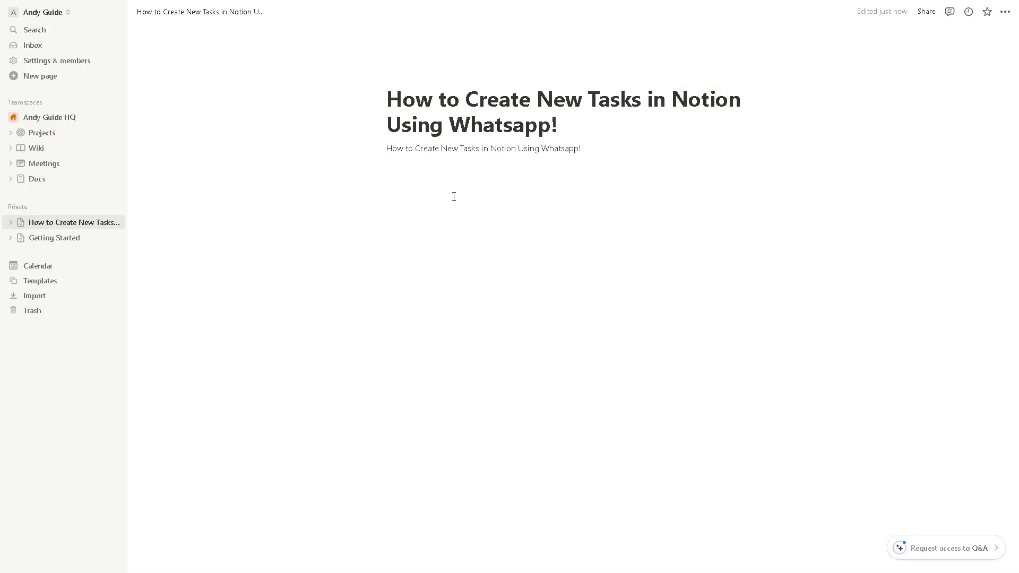
Retitle the private page 'How to connect Readwise to Notion Second Brain' and paste it over the subtitle line.
{"action": "left_click", "coordinate": [433, 98]}
{"action": "key", "text": "ctrl+a"}
{"action": "type", "text": "How to connect Readwise to Notion Second Brain"}
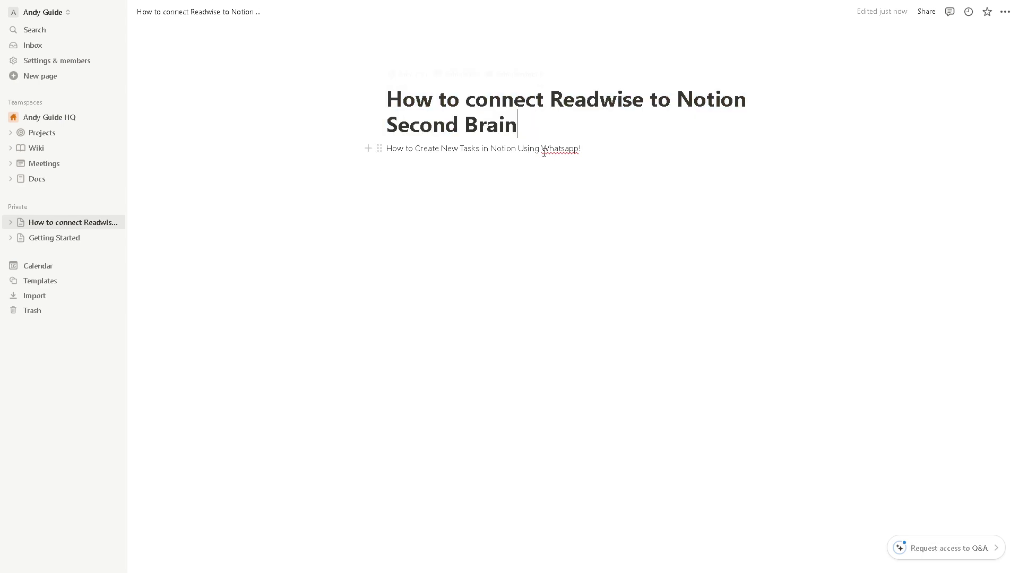
{"action": "left_click_drag", "start_coordinate": [605, 153], "coordinate": [383, 150]}
{"action": "type", "text": "How to connect Readwise to Notion Second Brain"}
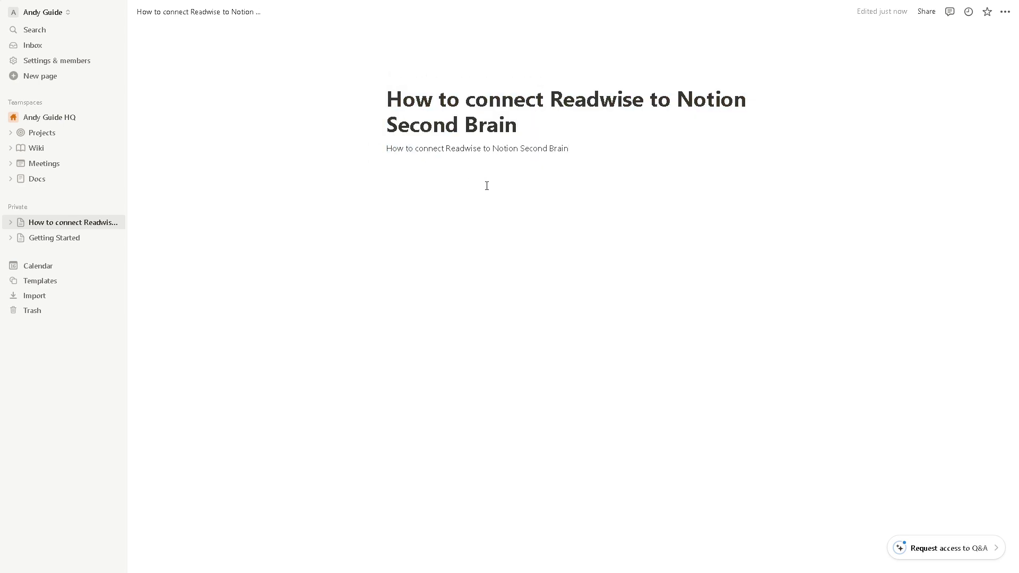
{"action": "key", "text": "Return"}
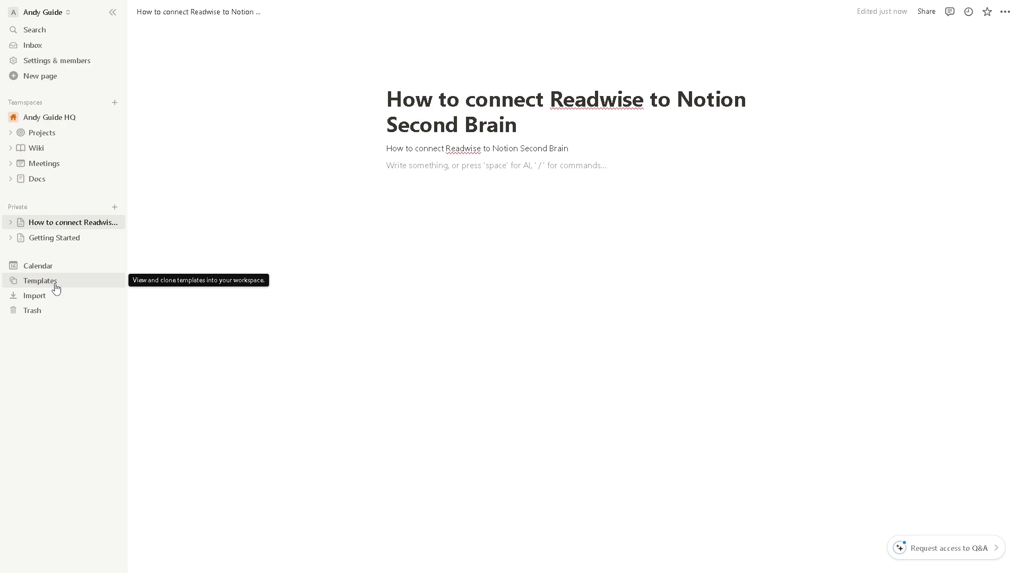
Add the Projects & tasks template from the Templates gallery to the teamspace.
{"action": "left_click", "coordinate": [56, 288]}
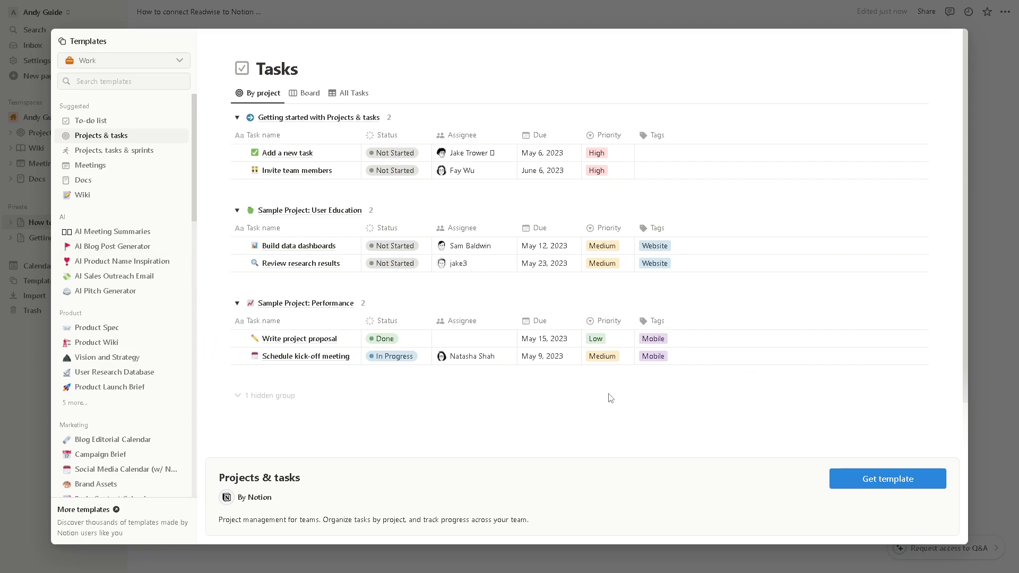
{"action": "left_click", "coordinate": [920, 484]}
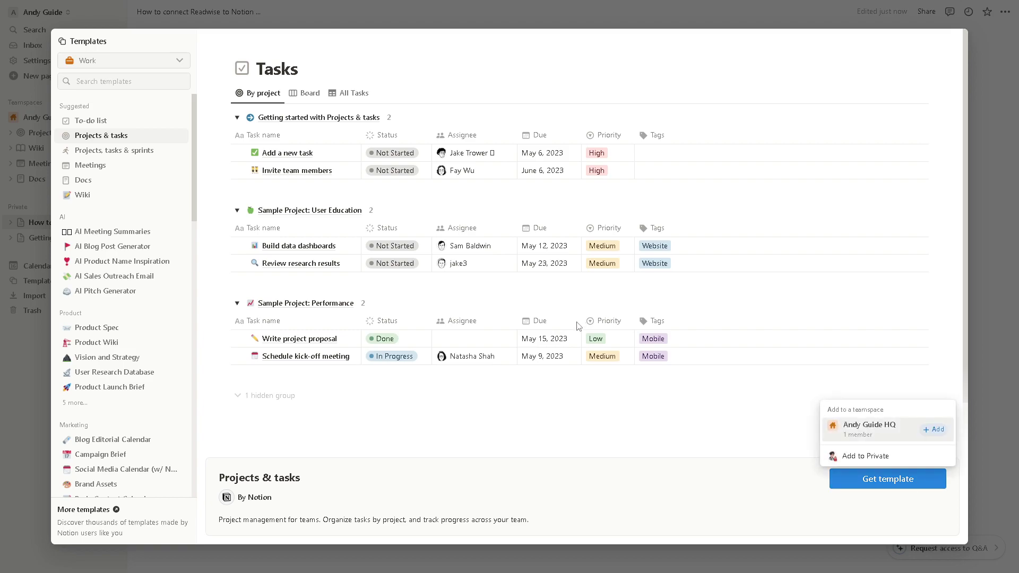
{"action": "key", "text": "Up"}
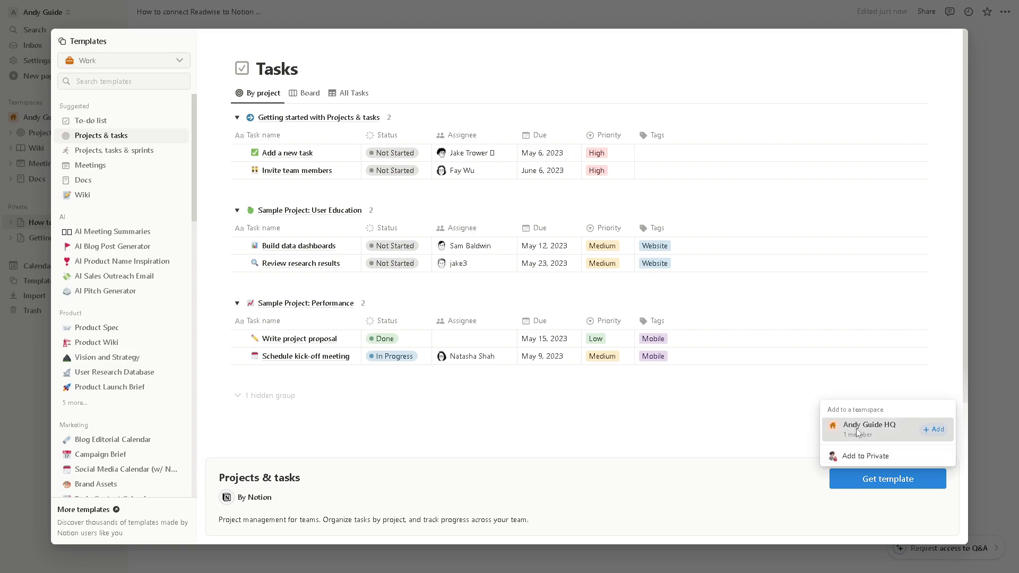
{"action": "key", "text": "Return"}
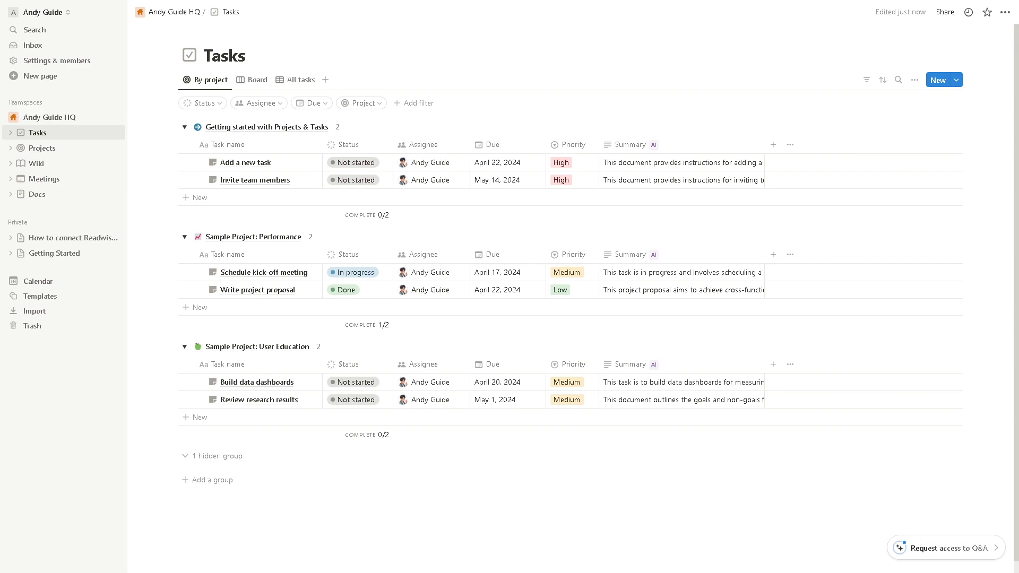
Create a new task titled 'How to connect Readwise to Notion Second Brain' in the Tasks database.
{"action": "left_click", "coordinate": [935, 81]}
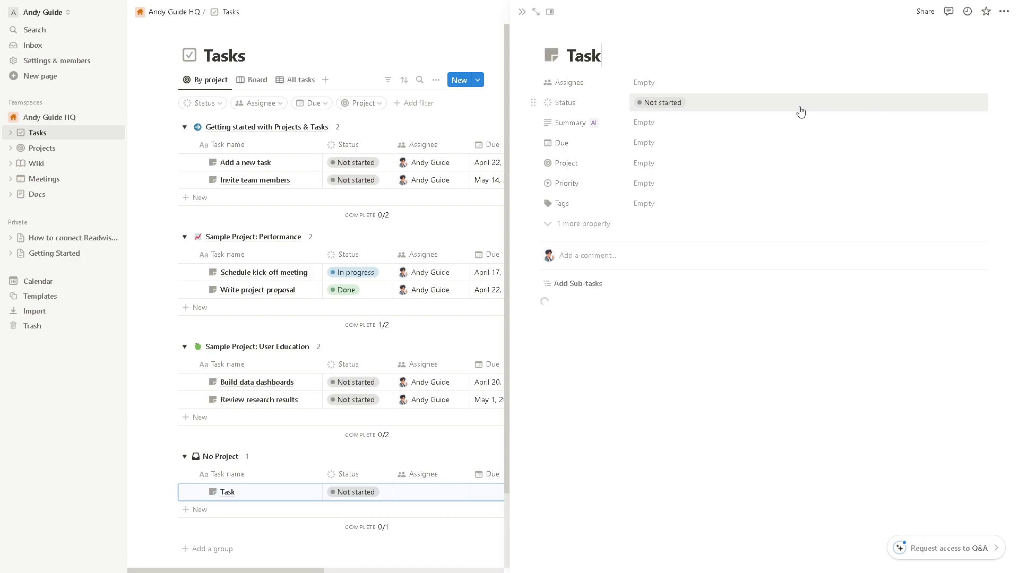
{"action": "double_click", "coordinate": [584, 56]}
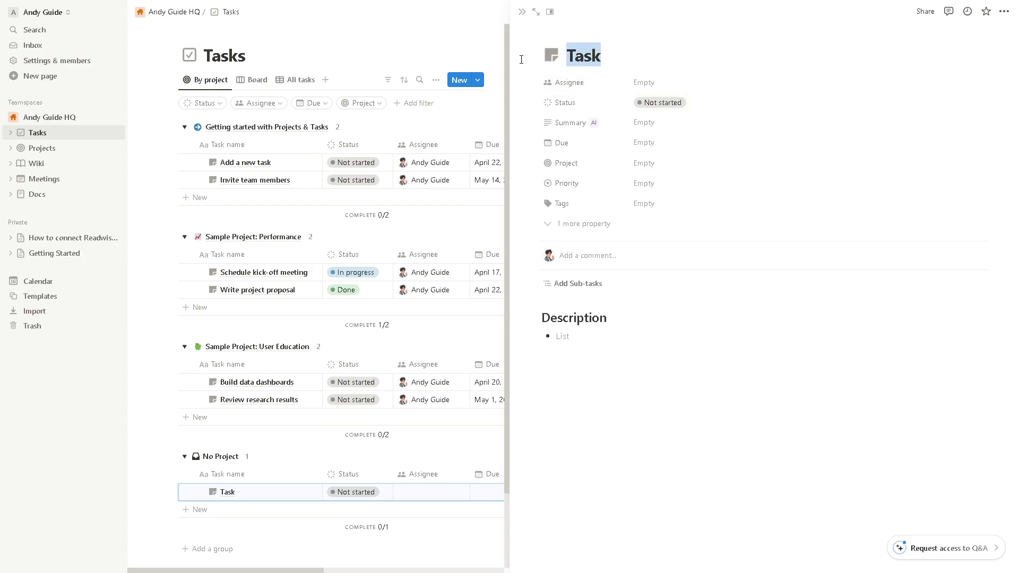
{"action": "type", "text": "How to connect Readwise to Notion Second Brain"}
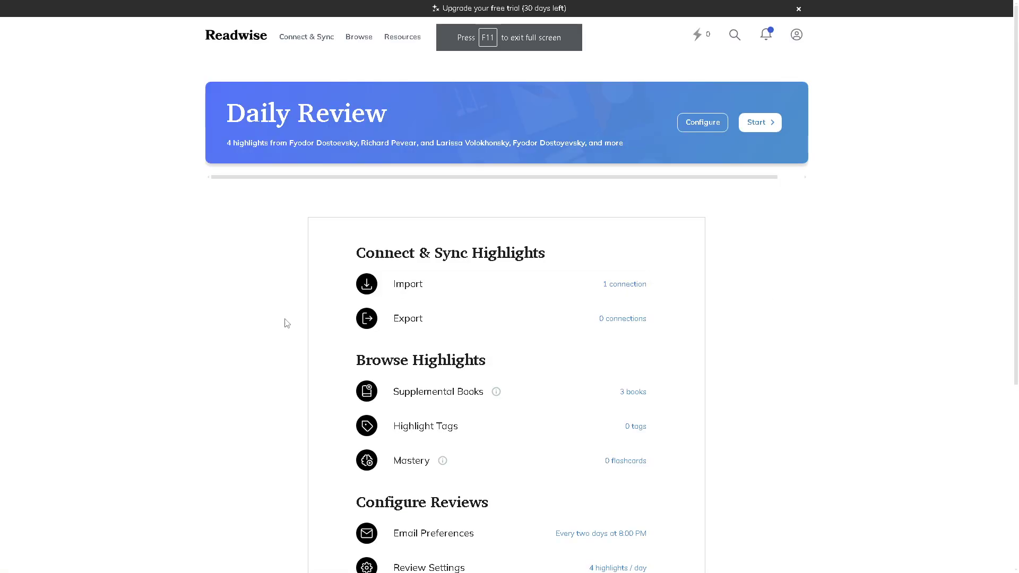
Scroll through the Readwise dashboard to review its sync and review options.
{"action": "scroll", "coordinate": [289, 331], "scroll_direction": "down", "scroll_amount": 2}
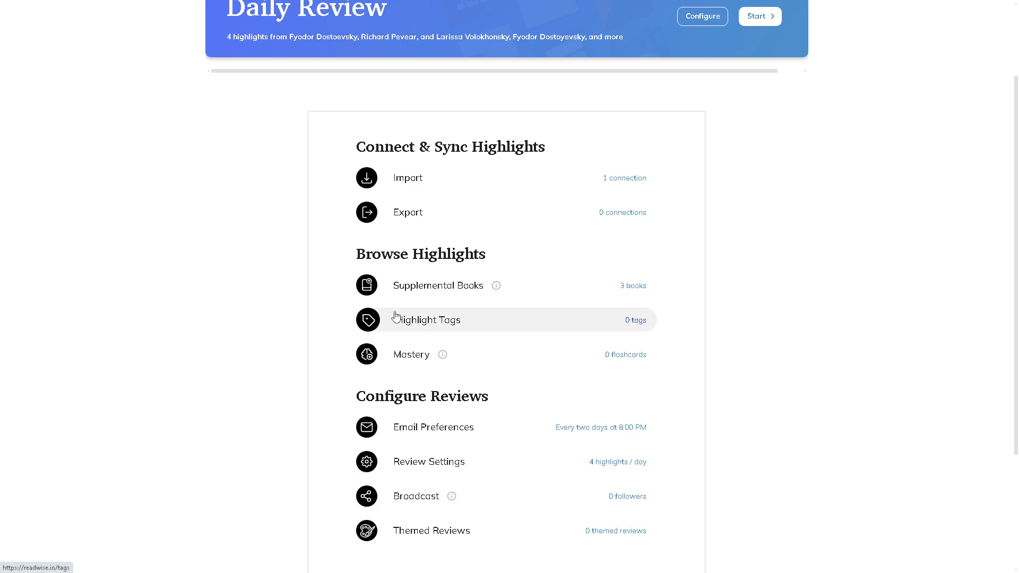
{"action": "scroll", "coordinate": [395, 318], "scroll_direction": "down", "scroll_amount": 1}
{"action": "scroll", "coordinate": [395, 318], "scroll_direction": "down", "scroll_amount": 1}
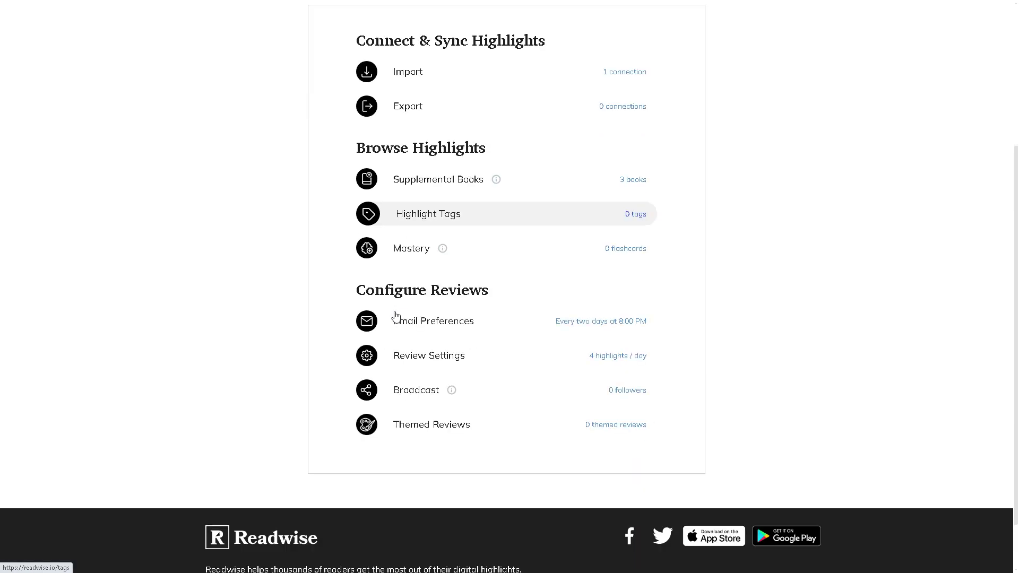
{"action": "scroll", "coordinate": [395, 317], "scroll_direction": "down", "scroll_amount": 1}
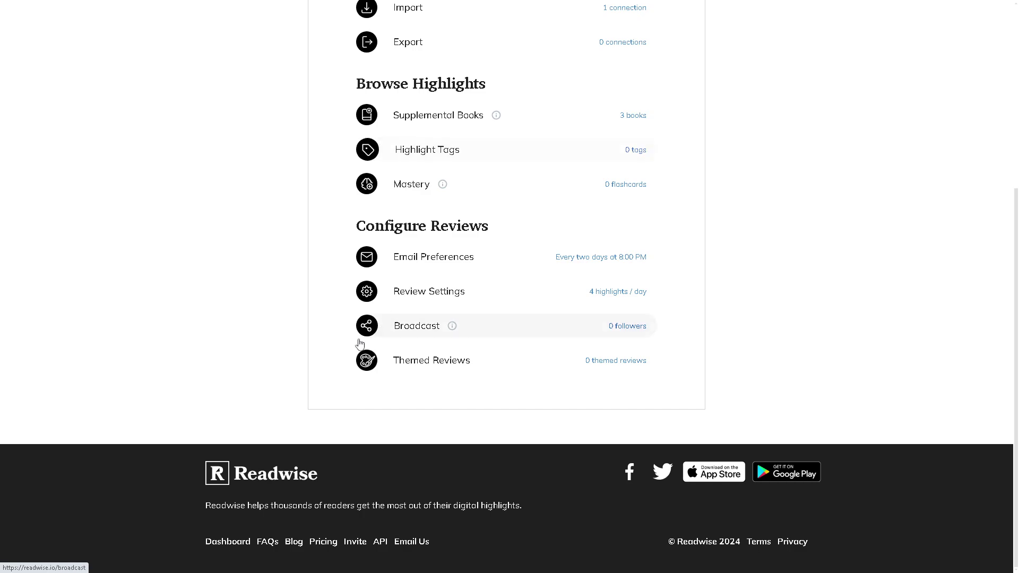
{"action": "scroll", "coordinate": [329, 305], "scroll_direction": "up", "scroll_amount": 5}
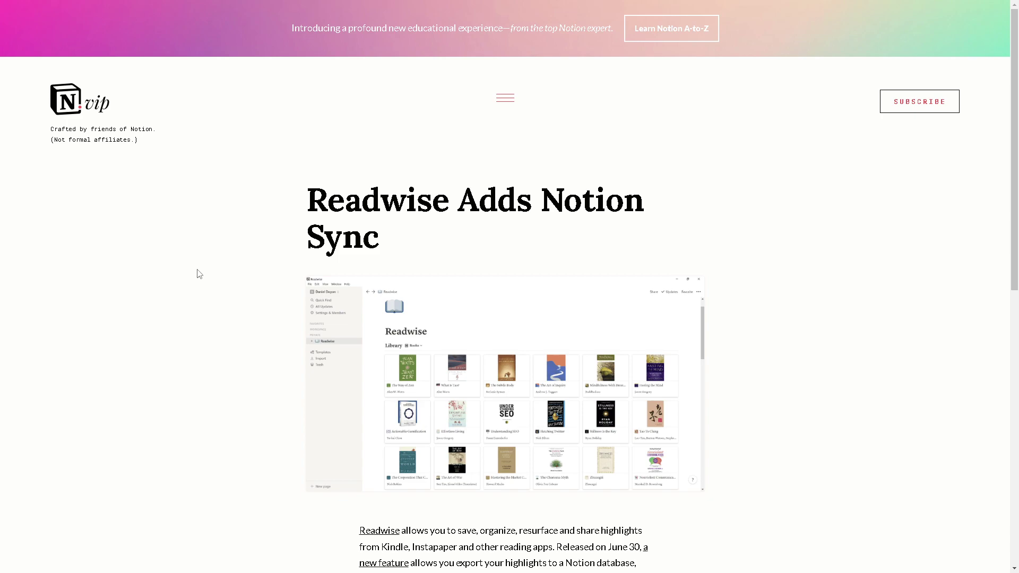
Scroll down and back up through the Notion VIP 'Readwise Adds Notion Sync' article.
{"action": "scroll", "coordinate": [198, 273], "scroll_direction": "down", "scroll_amount": 1}
{"action": "scroll", "coordinate": [196, 276], "scroll_direction": "down", "scroll_amount": 2}
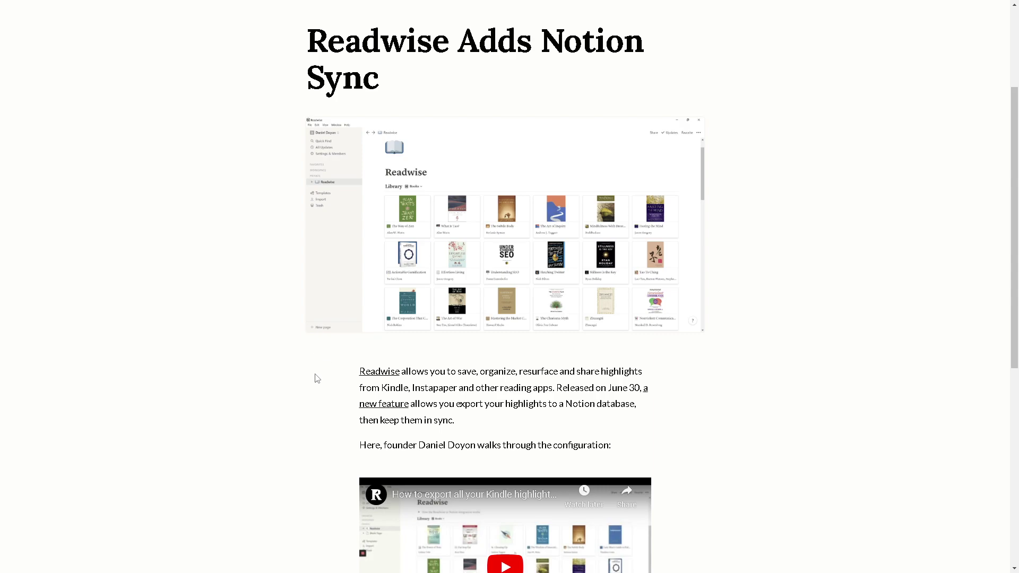
{"action": "scroll", "coordinate": [317, 378], "scroll_direction": "down", "scroll_amount": 7}
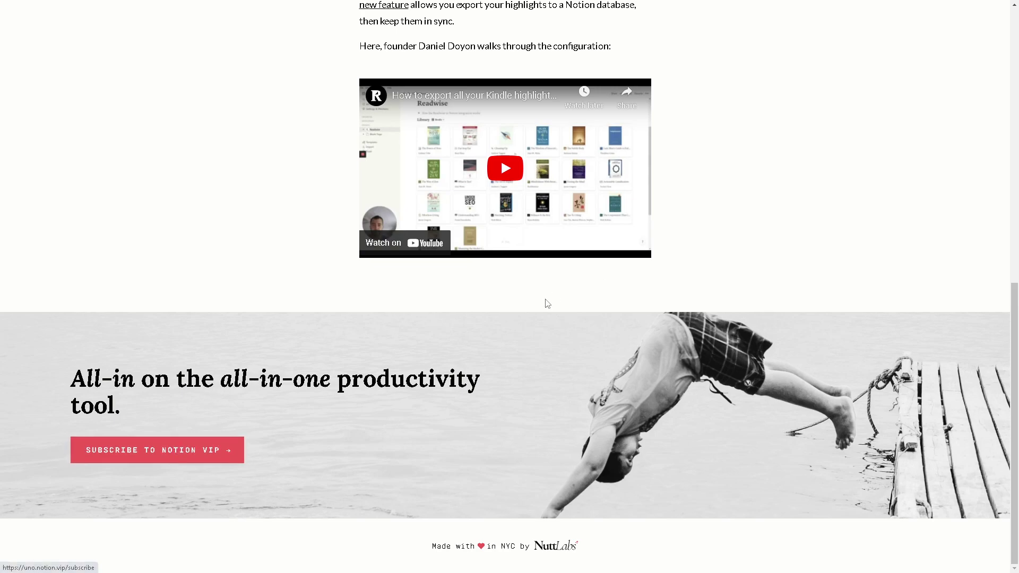
{"action": "scroll", "coordinate": [539, 292], "scroll_direction": "up", "scroll_amount": 7}
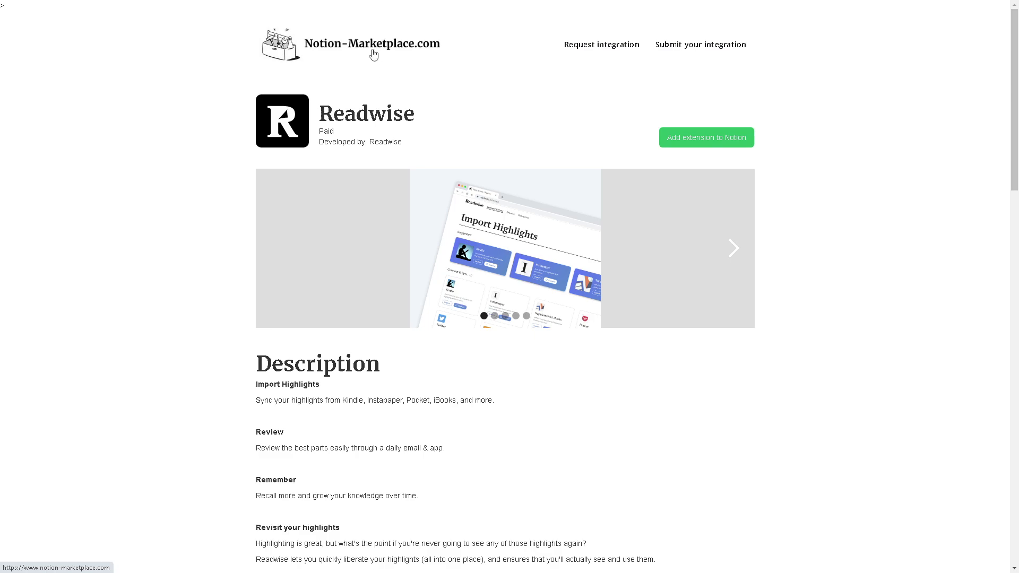
Scroll through the paid Readwise extension listing on Notion-Marketplace.com.
{"action": "scroll", "coordinate": [485, 380], "scroll_direction": "down", "scroll_amount": 4}
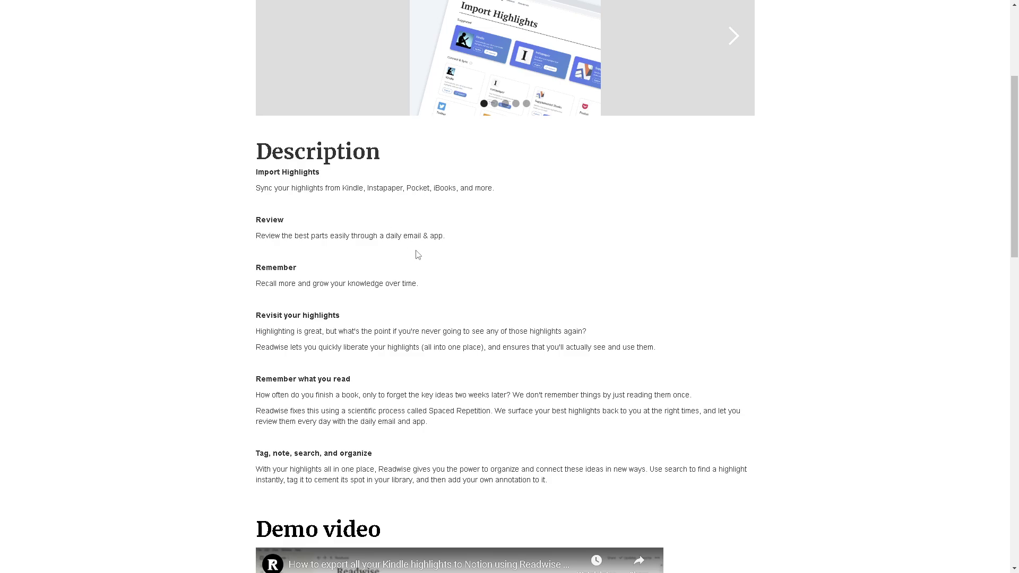
{"action": "scroll", "coordinate": [418, 255], "scroll_direction": "down", "scroll_amount": 9}
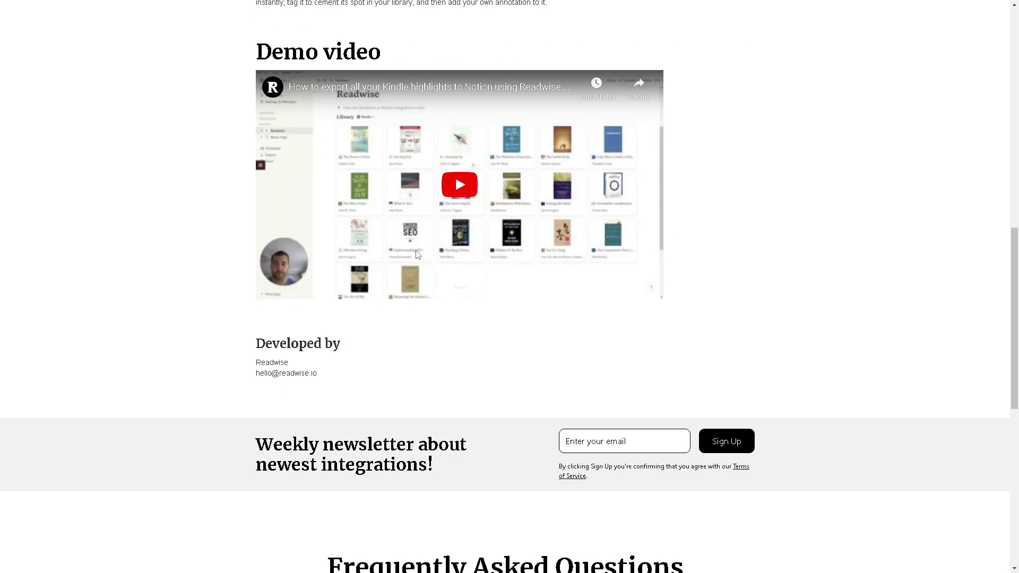
{"action": "scroll", "coordinate": [417, 255], "scroll_direction": "up", "scroll_amount": 14}
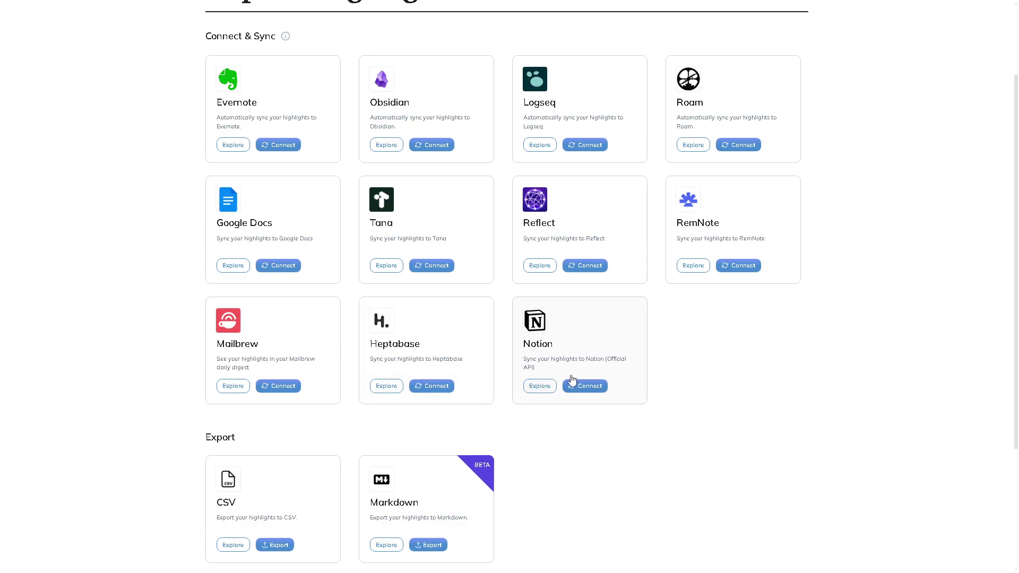
{"action": "left_click", "coordinate": [546, 391]}
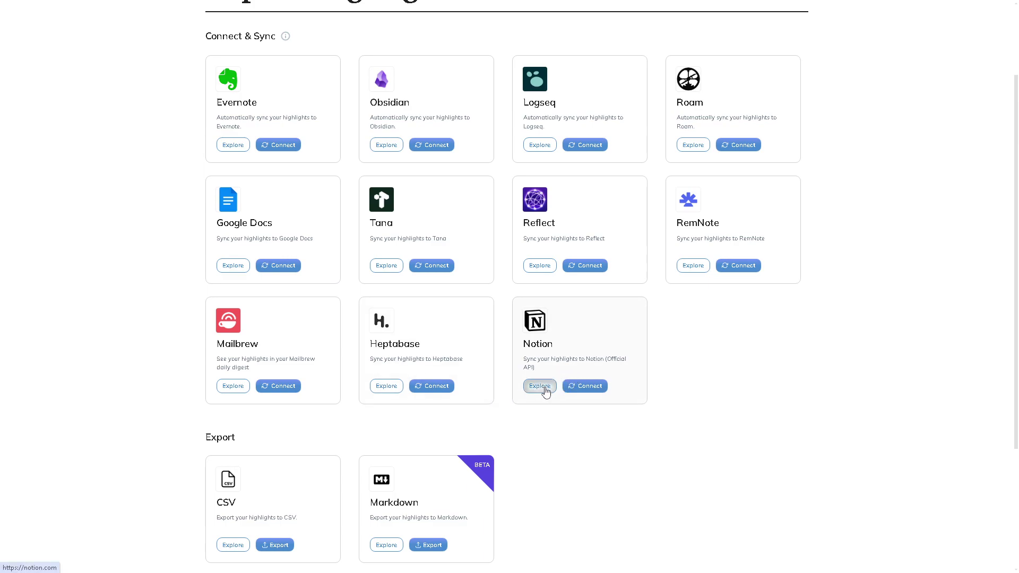